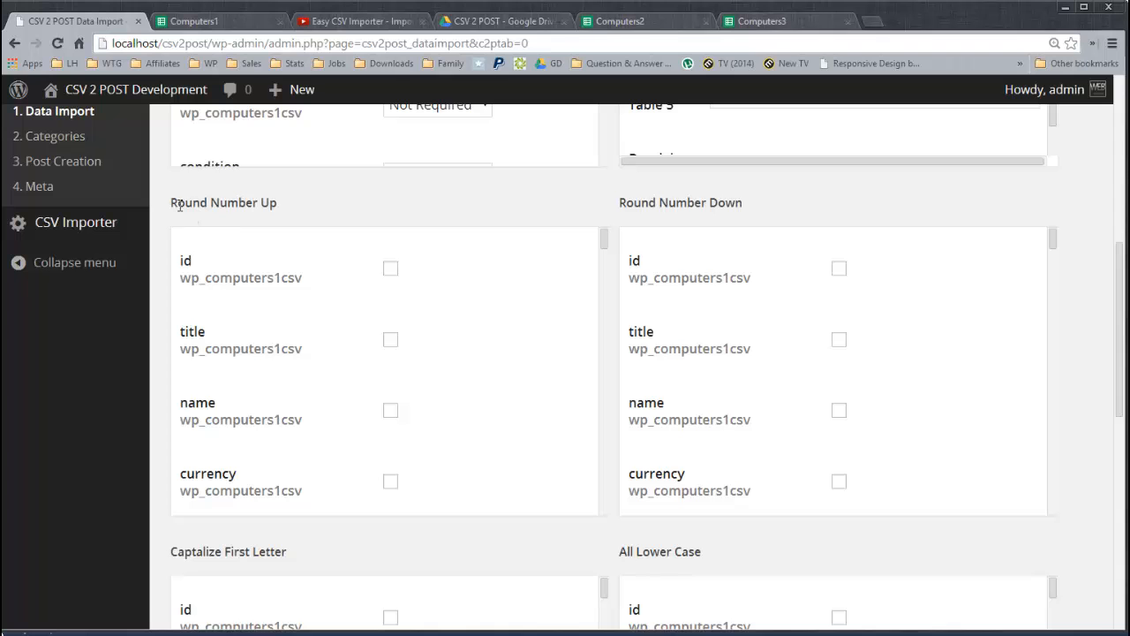
- Mark only the price column of wp_computers1csv for rounding up, leaving currency unselected
left_click_drag(156, 183, 616, 531)
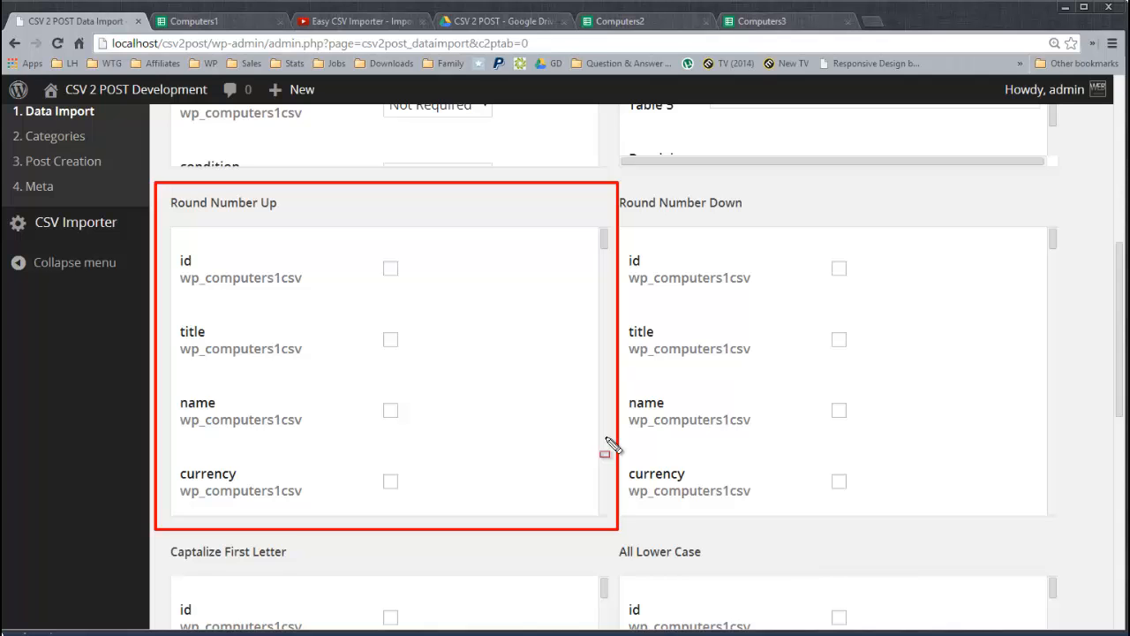
key("Escape")
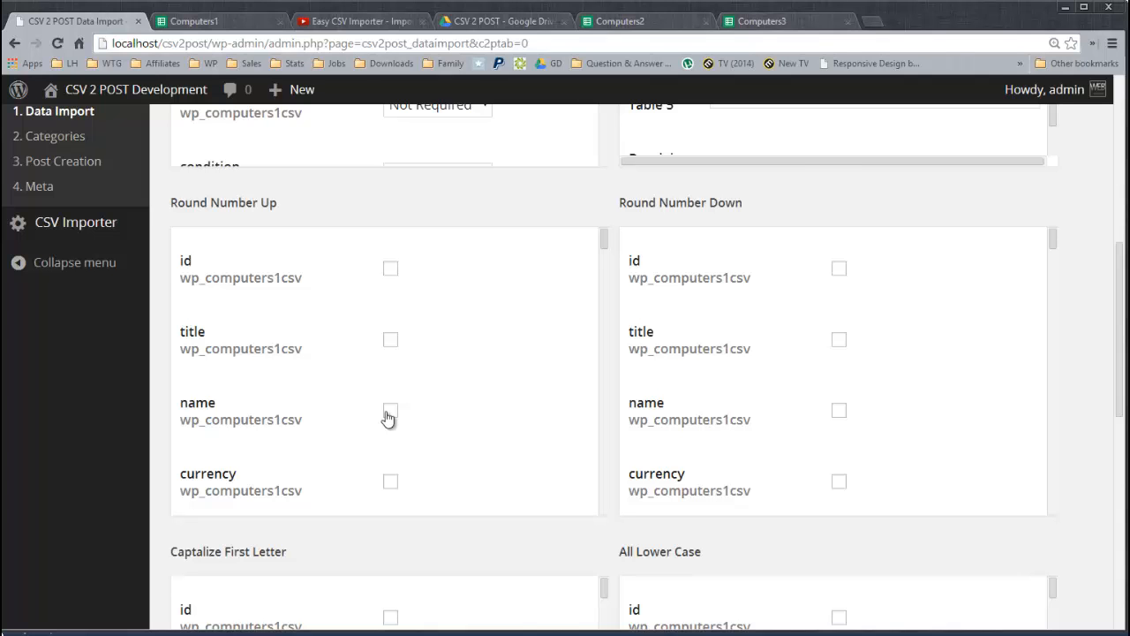
left_click(391, 484)
left_click_drag(606, 242, 613, 262)
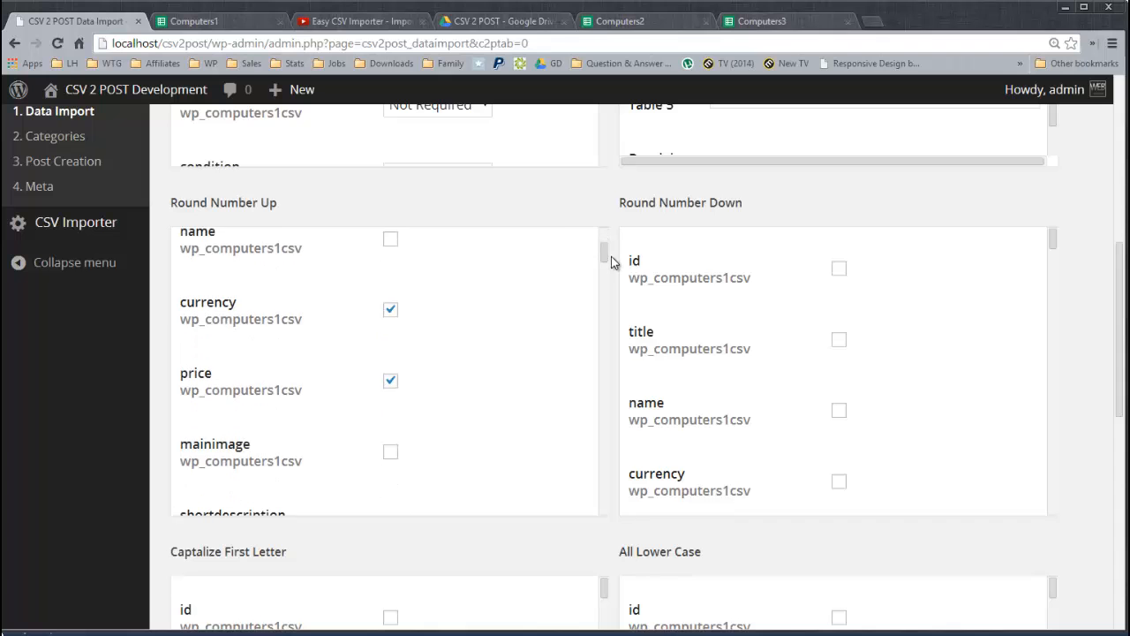
left_click(390, 316)
- Examine the currency and price columns in the Computers1 spreadsheet
left_click(232, 21)
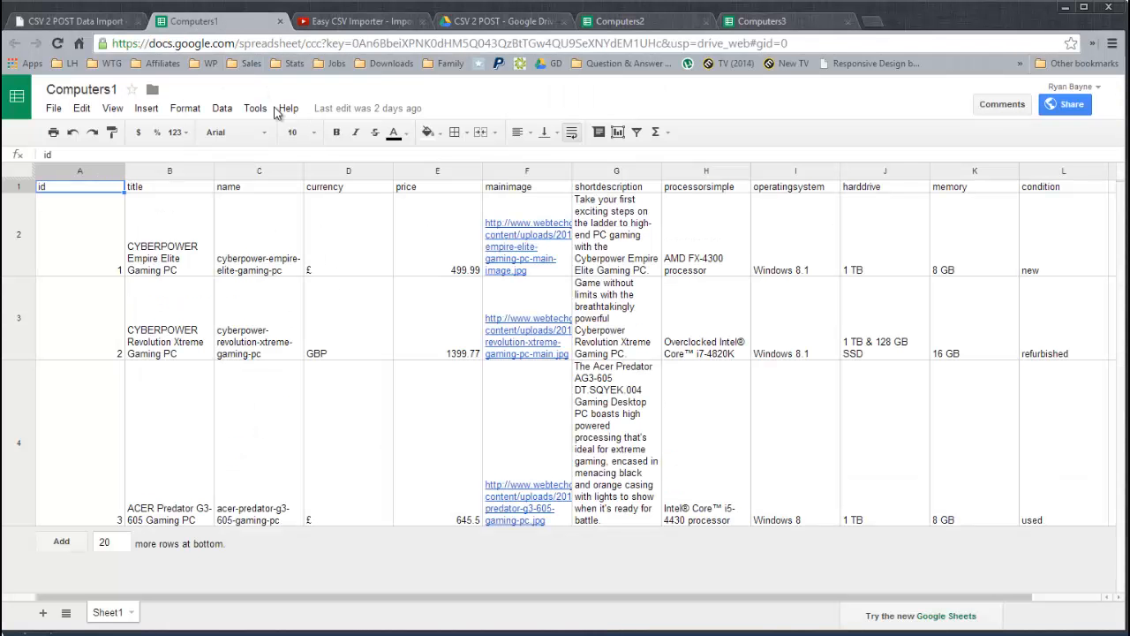
left_click(334, 263)
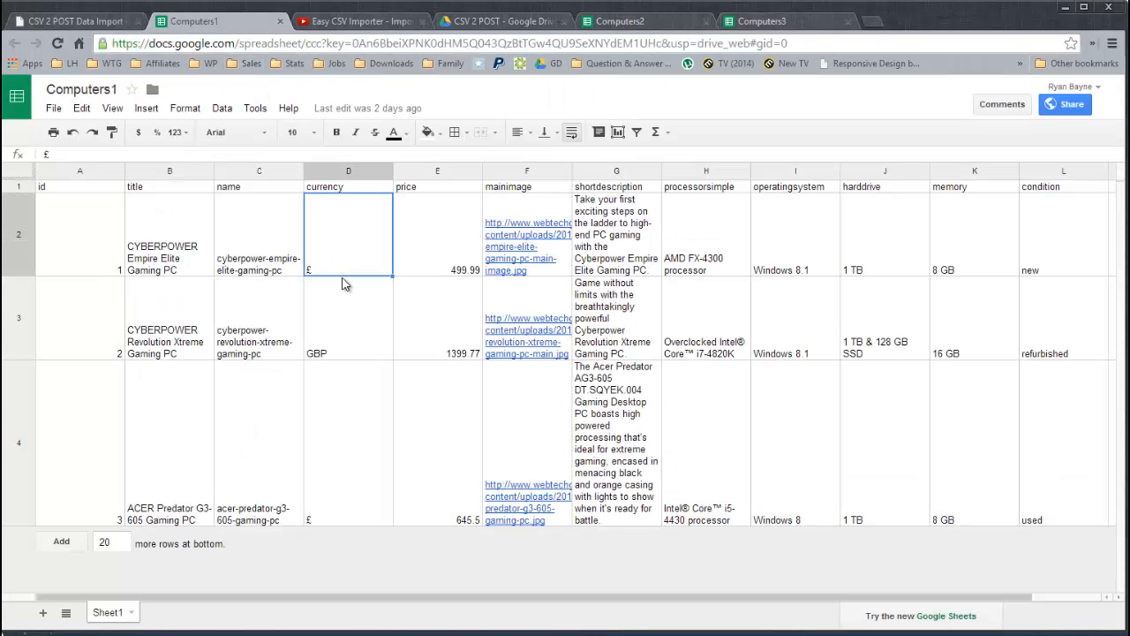
left_click(328, 337)
left_click(330, 248)
left_click(339, 347)
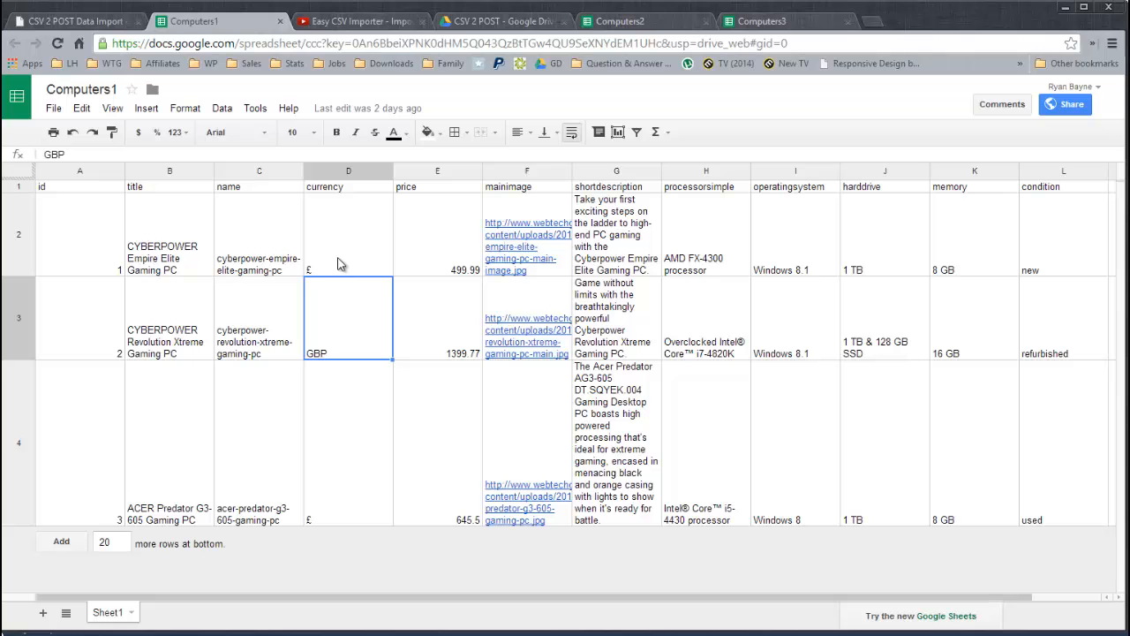
left_click(448, 252)
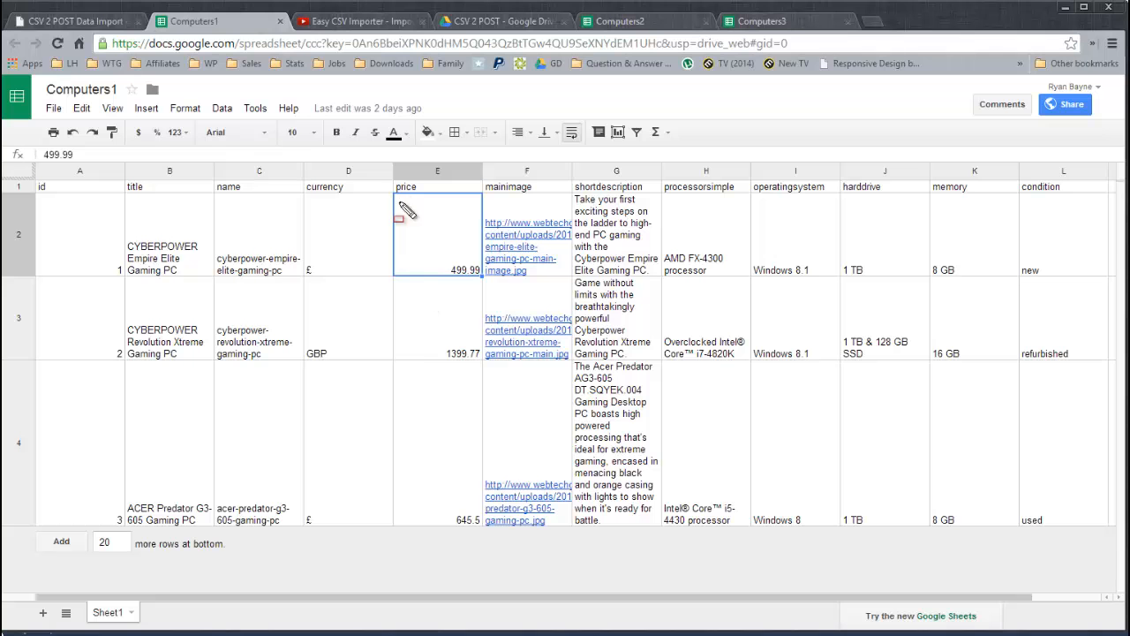
left_click_drag(381, 168, 514, 443)
left_click_drag(521, 483, 517, 550)
- Submit the Round Number Up rules on the CSV 2 POST page and import the data for the computers1.csv project
left_click(99, 28)
left_click_drag(603, 252, 612, 520)
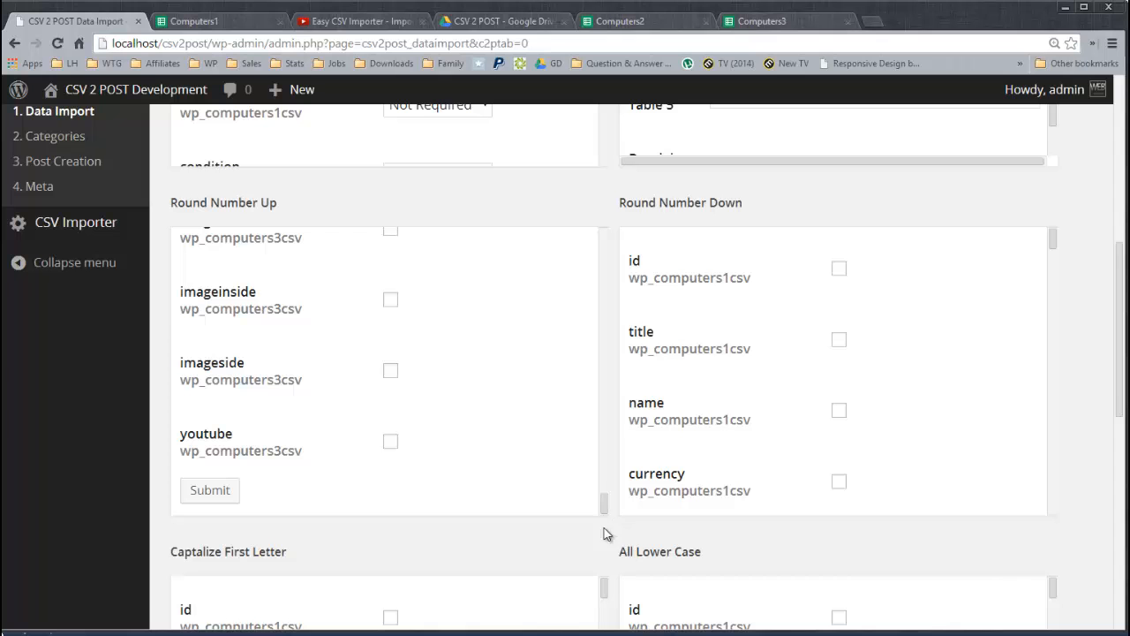
left_click(210, 491)
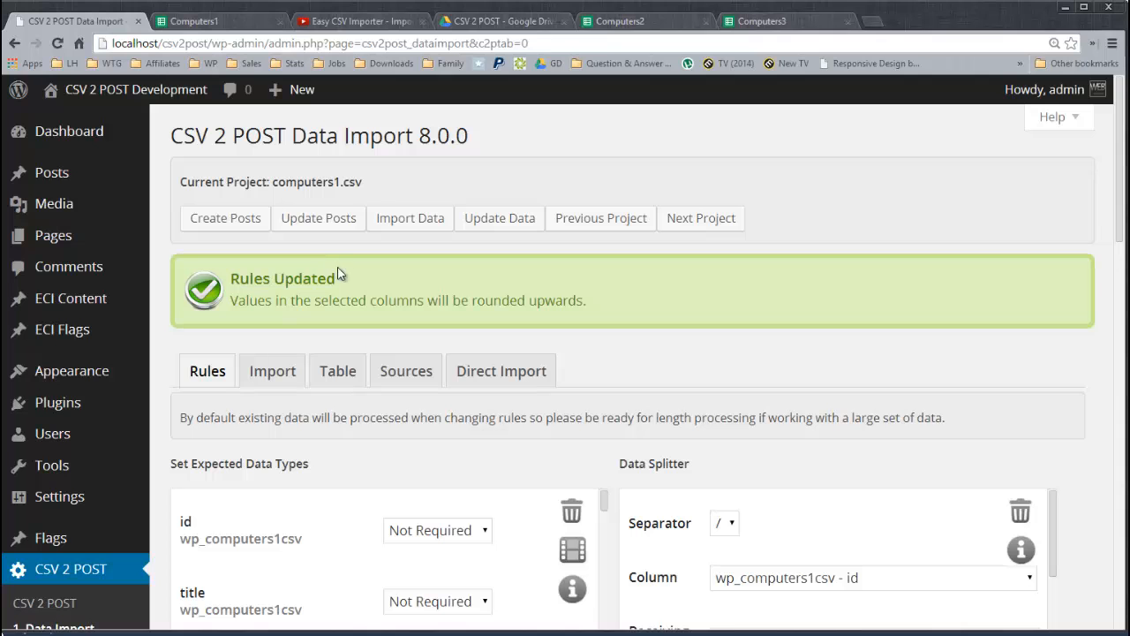
left_click(406, 223)
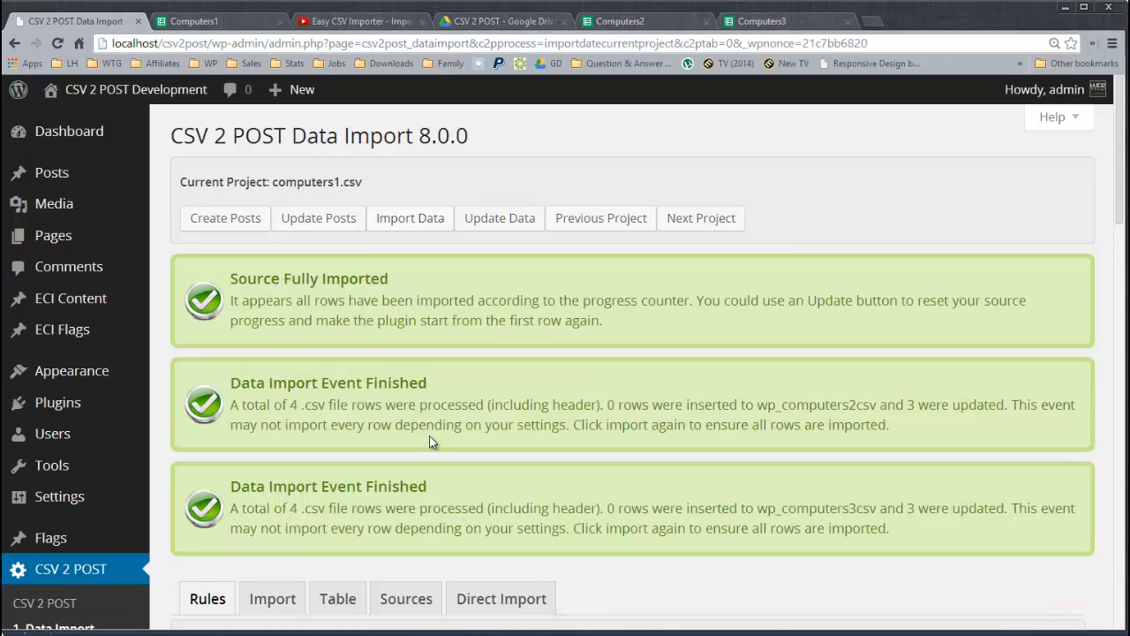
- Switch to MySQL Workbench and rerun the select queries on wp_computers1csv and wp_c2psources
key("alt+Tab")
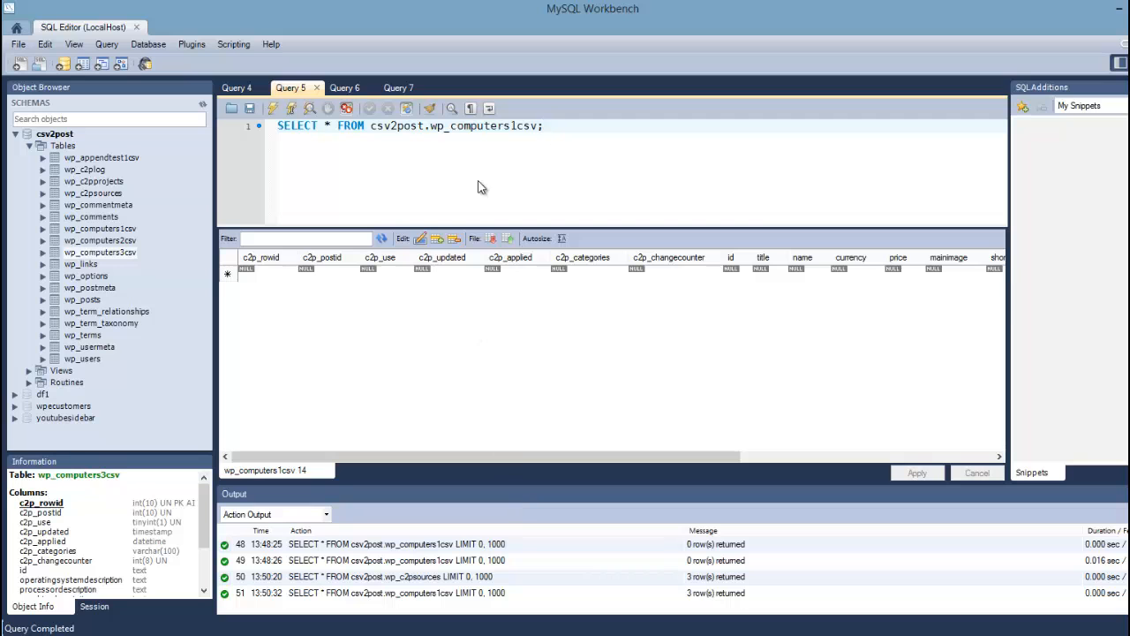
key("ctrl+Return")
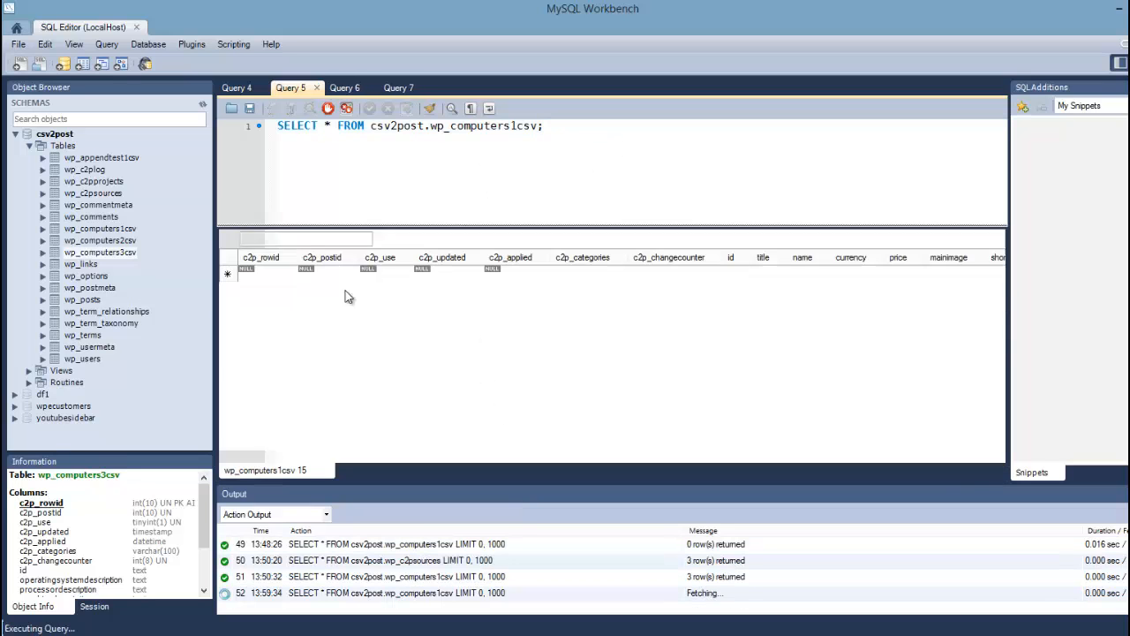
left_click(238, 88)
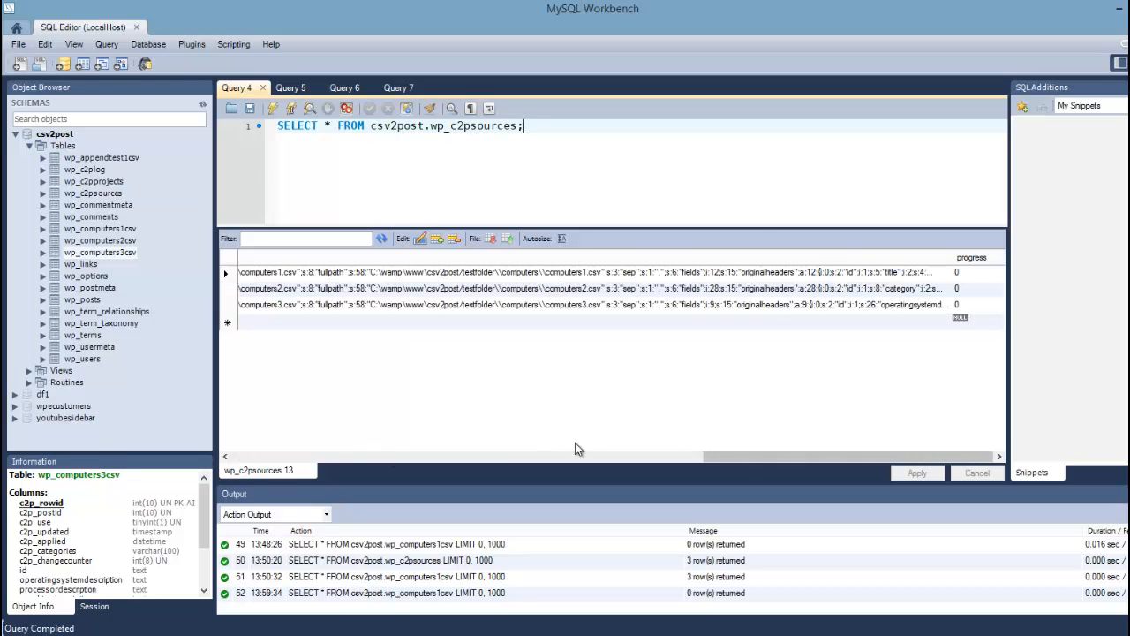
key("ctrl+Return")
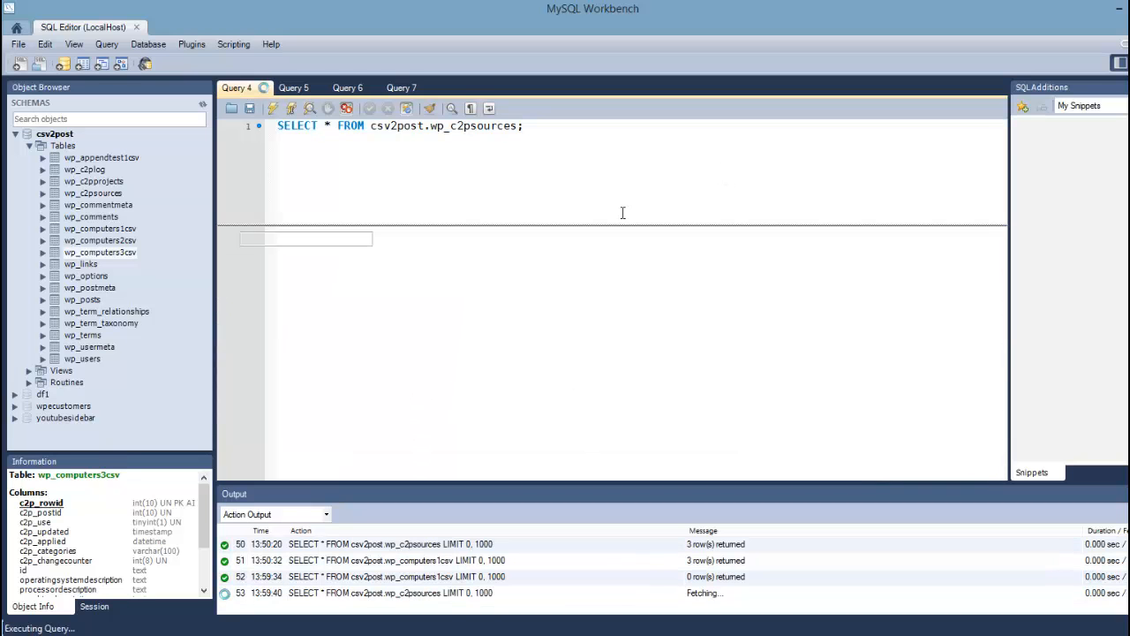
- Set the progress of the computers1.csv source to 0 in wp_c2psources and apply the change to the database
left_click_drag(371, 456, 824, 456)
left_click(975, 272)
left_click(976, 273)
key("BackSpace")
type("0")
key("Return")
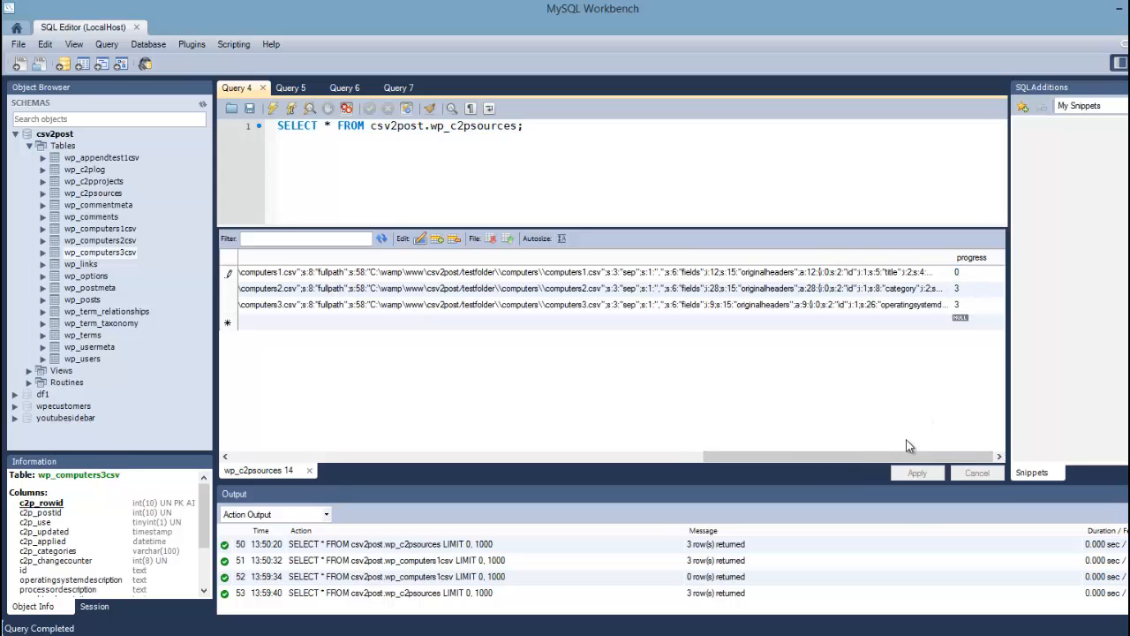
double_click(866, 305)
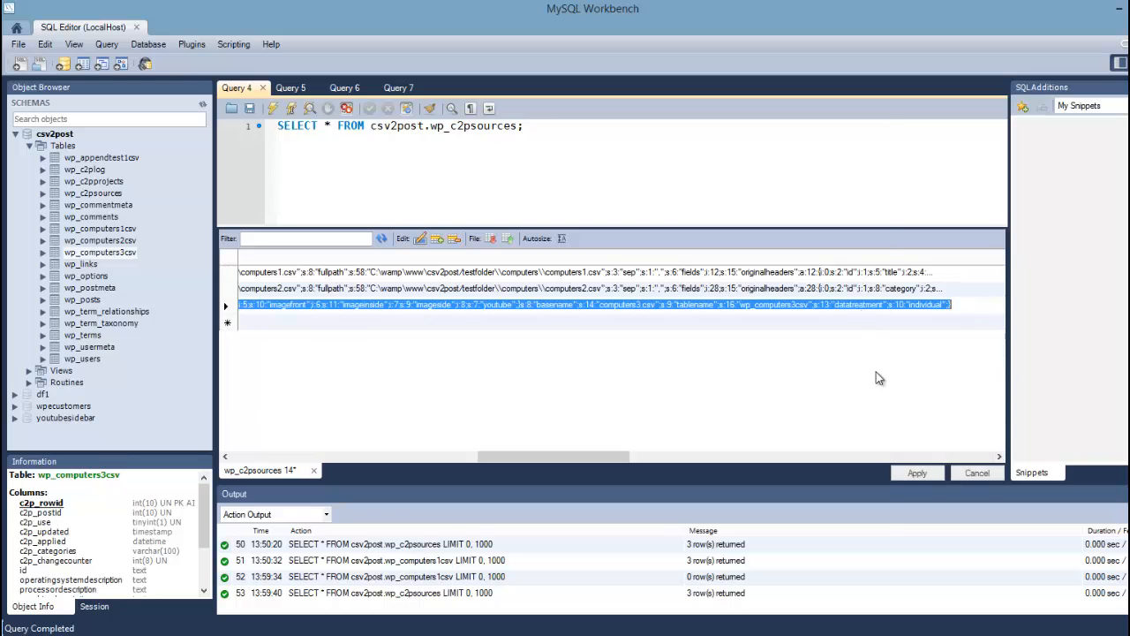
left_click(916, 474)
left_click(776, 520)
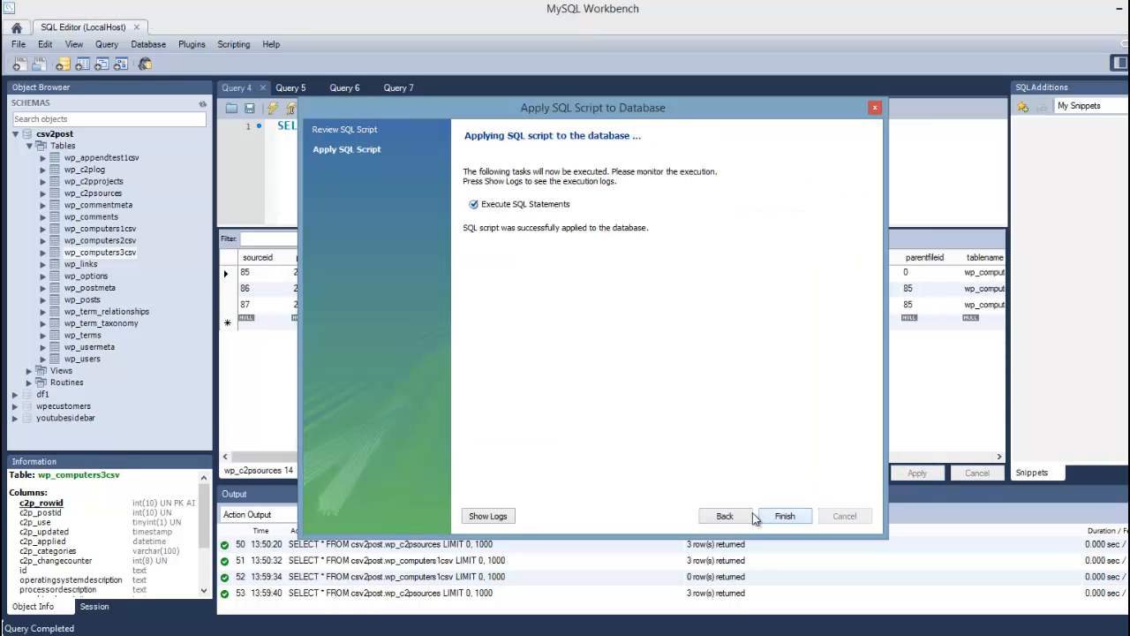
left_click(778, 521)
- Check the progress values of the three sources in the wp_c2psources results
left_click_drag(436, 457, 876, 455)
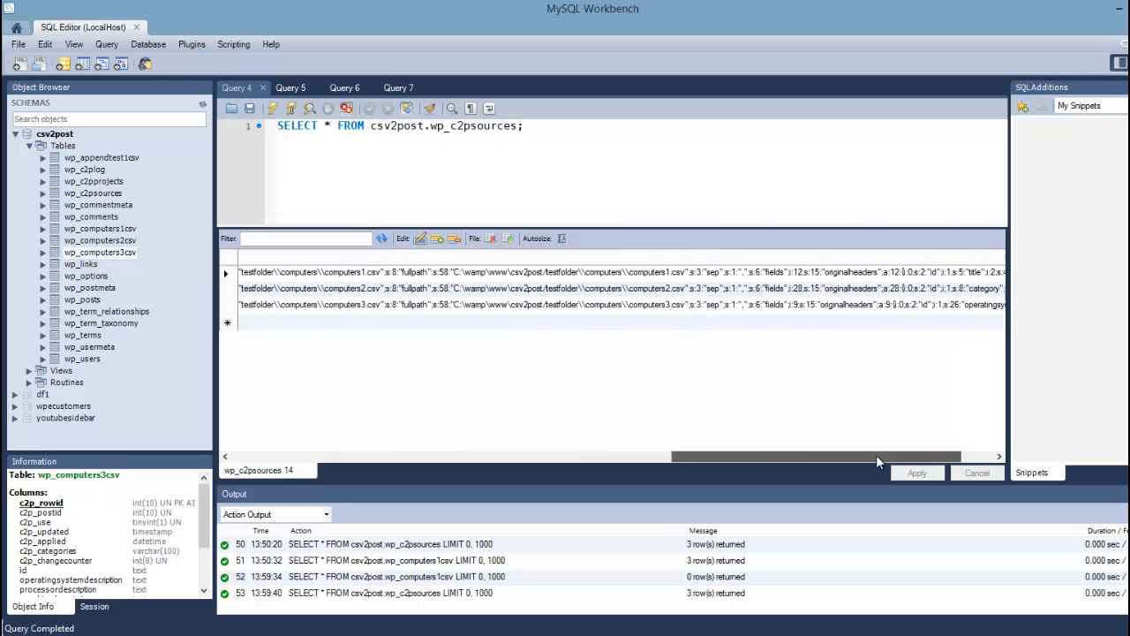
left_click_drag(766, 453, 348, 436)
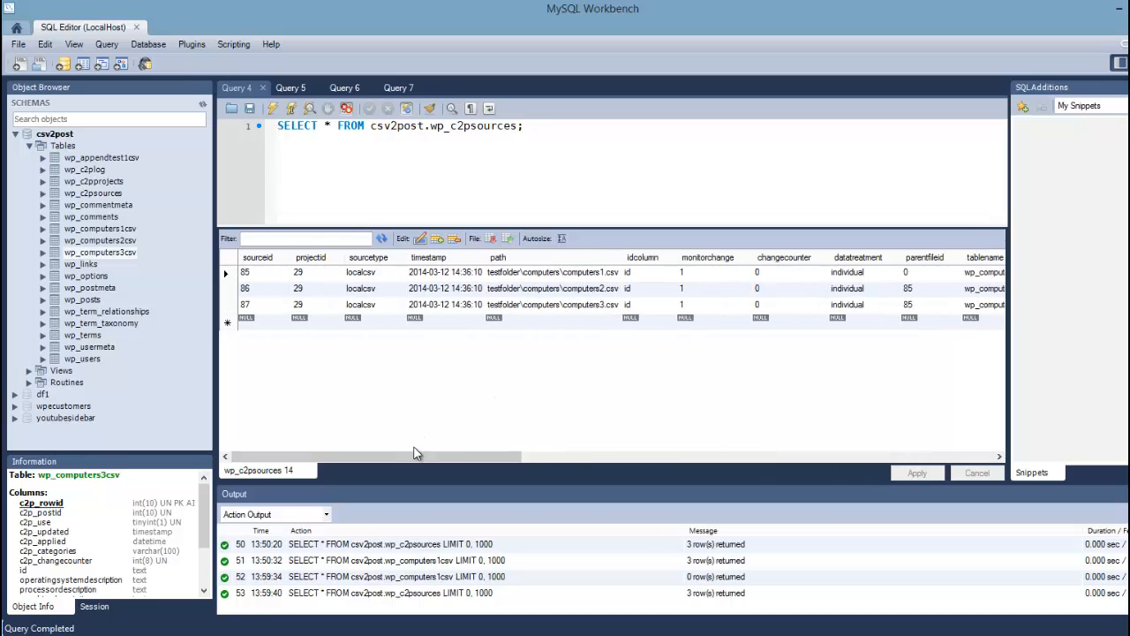
left_click_drag(416, 453, 936, 457)
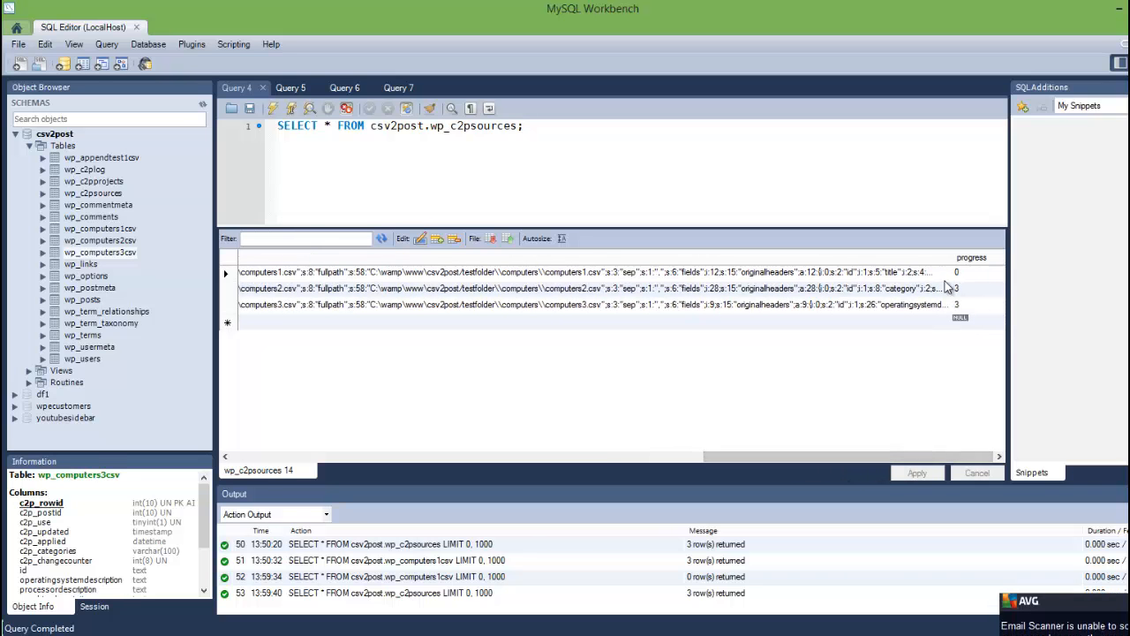
mouse_move(941, 242)
left_mouse_down()
mouse_move(967, 292)
mouse_move(1015, 293)
left_mouse_up()
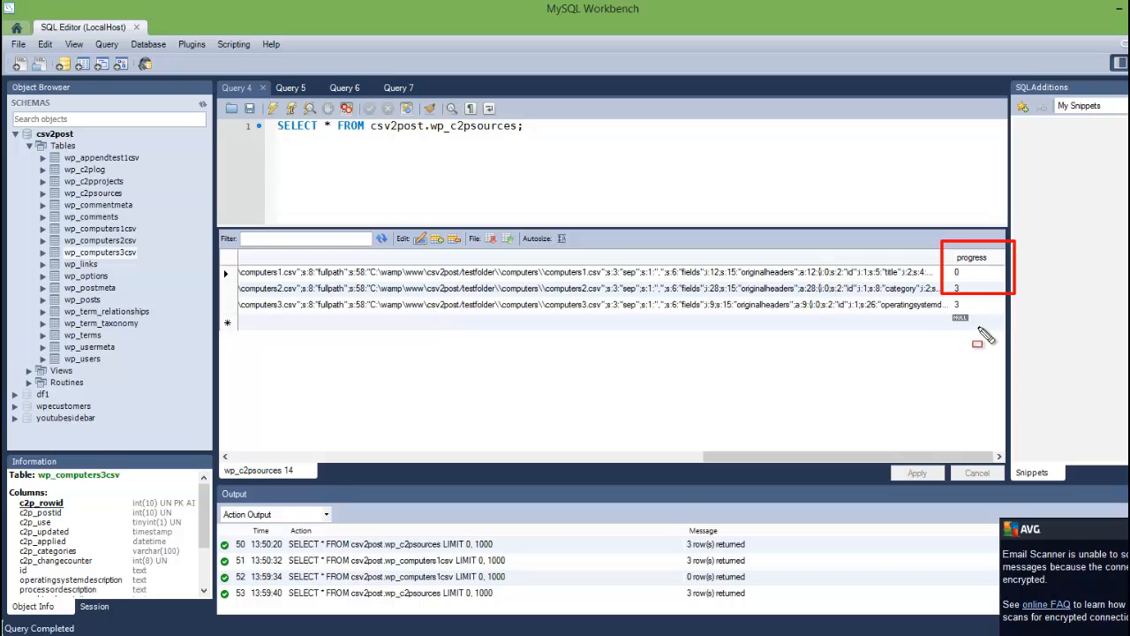
key("Escape")
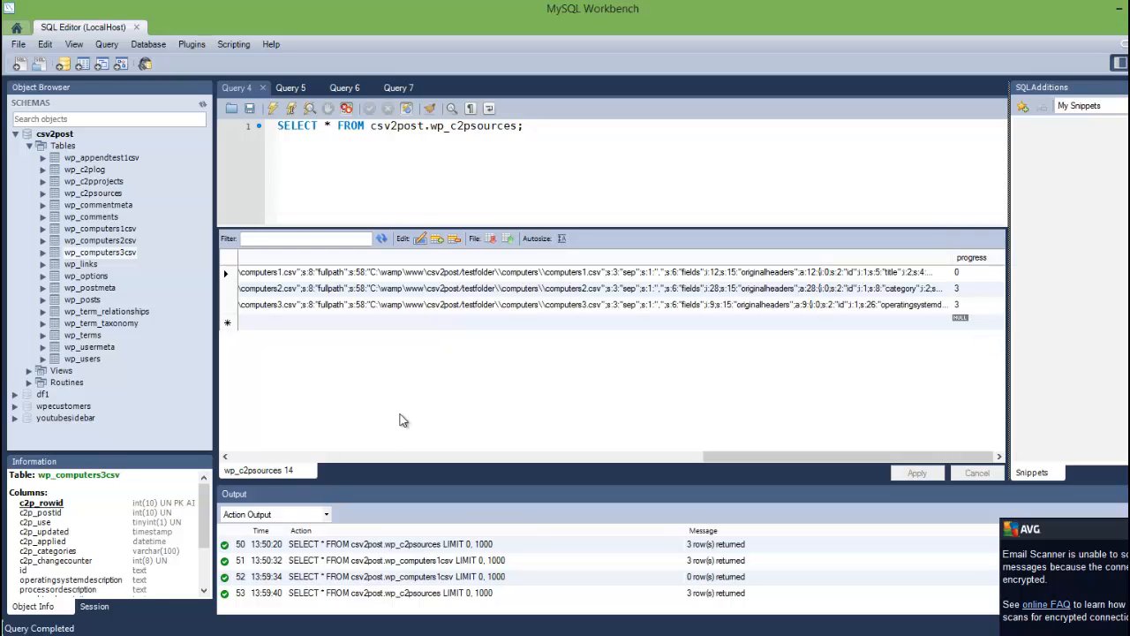
- Switch back to the browser, import the data for the computers1.csv project again and review the import notices
key("alt+Tab")
left_click(413, 219)
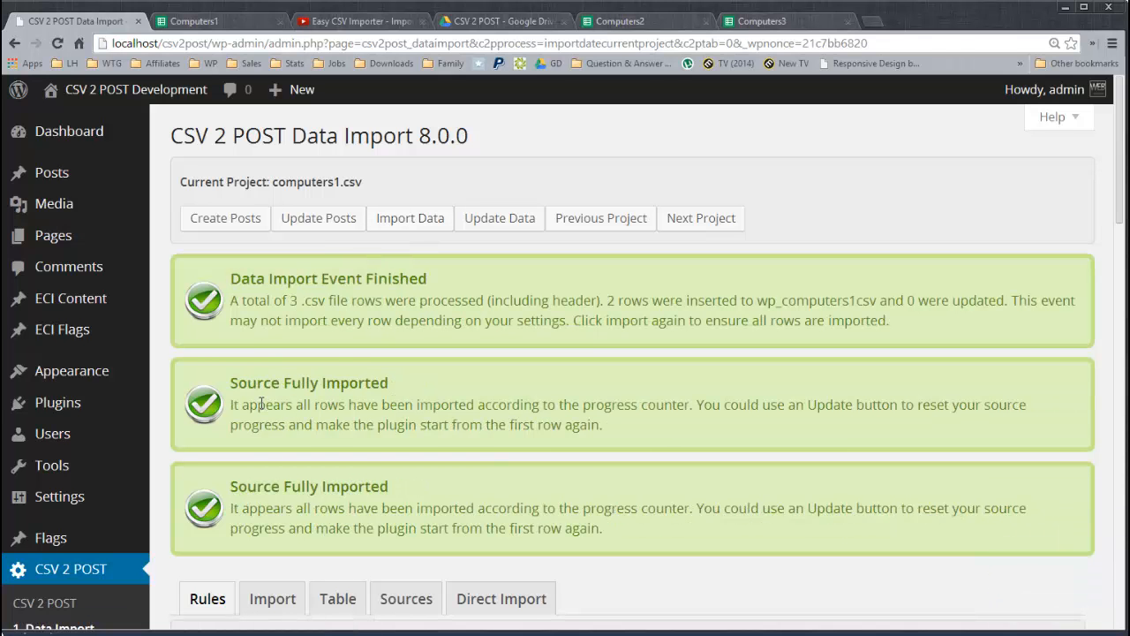
mouse_move(174, 349)
left_mouse_down()
mouse_move(286, 416)
mouse_move(750, 534)
mouse_move(1101, 559)
left_mouse_up()
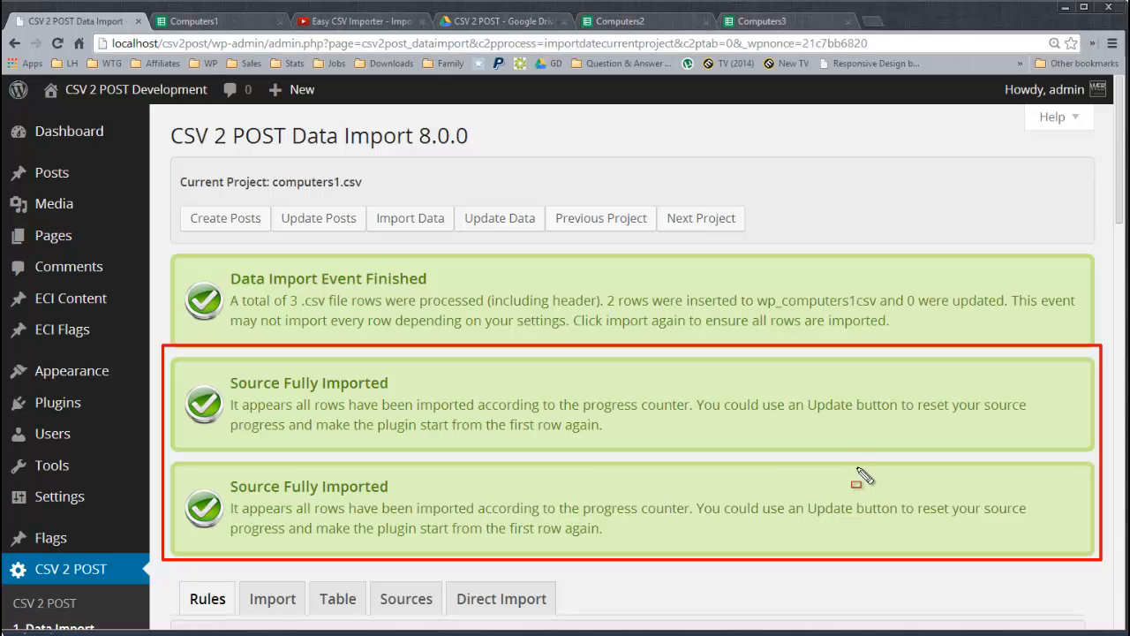
key("Escape")
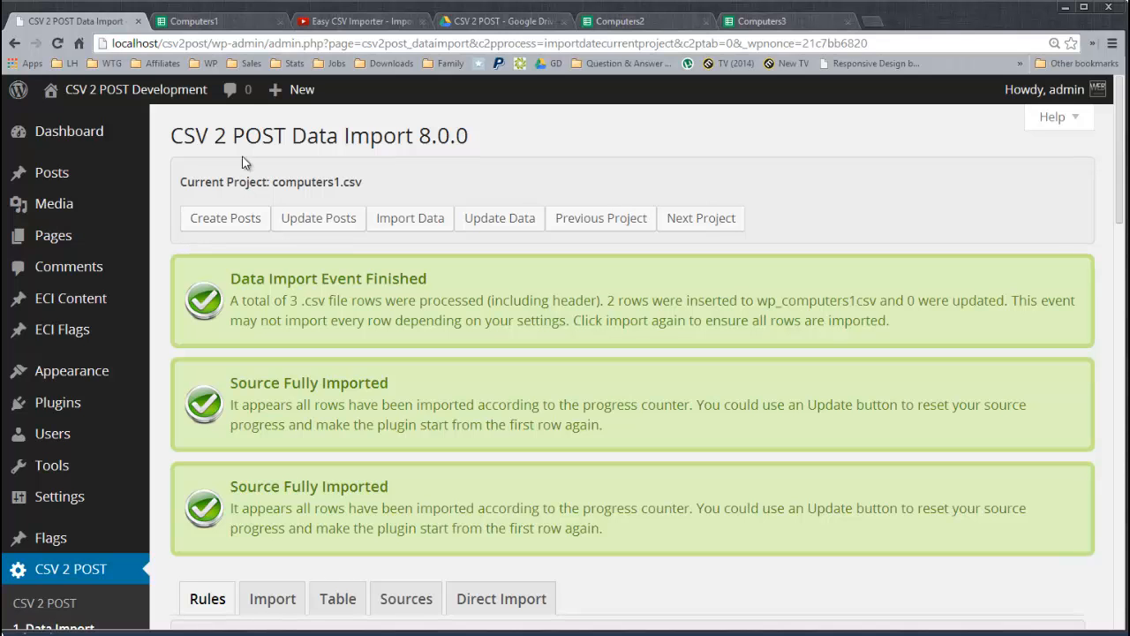
- Review the Computers1 spreadsheet prices, rerun the wp_computers1csv query in MySQL Workbench and compare its price column
left_click(226, 26)
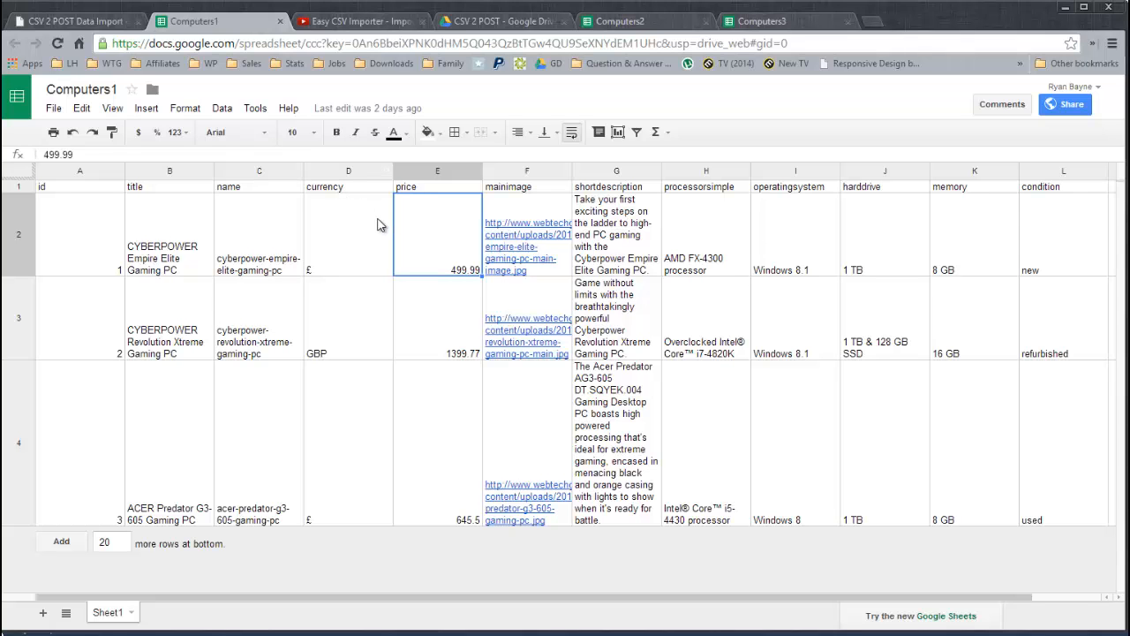
left_click(74, 24)
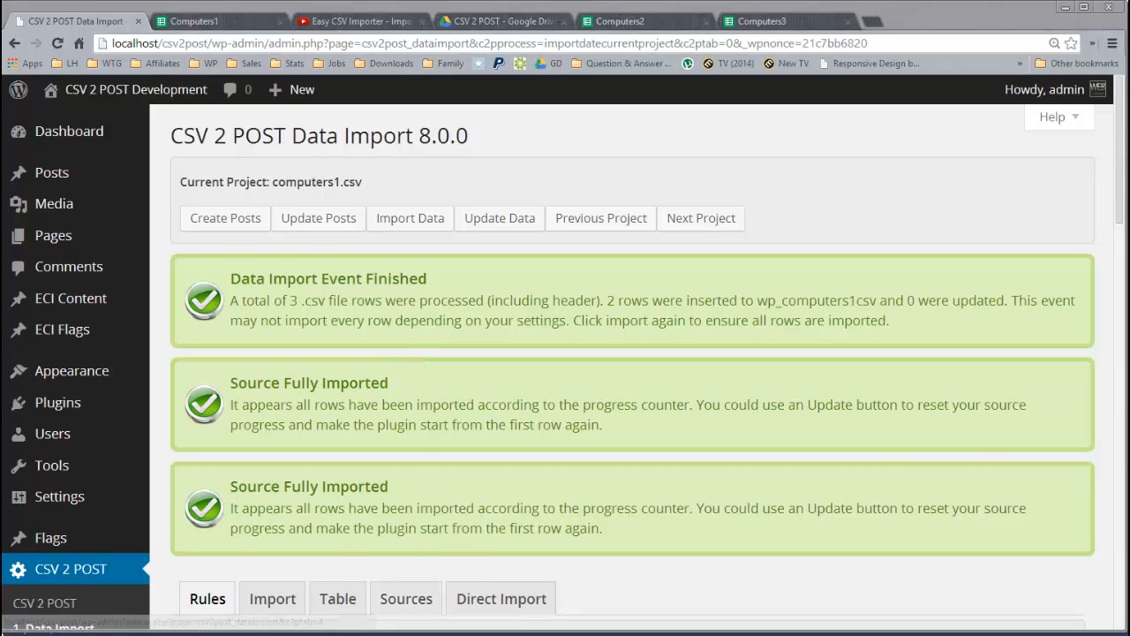
left_click(433, 633)
left_click(291, 87)
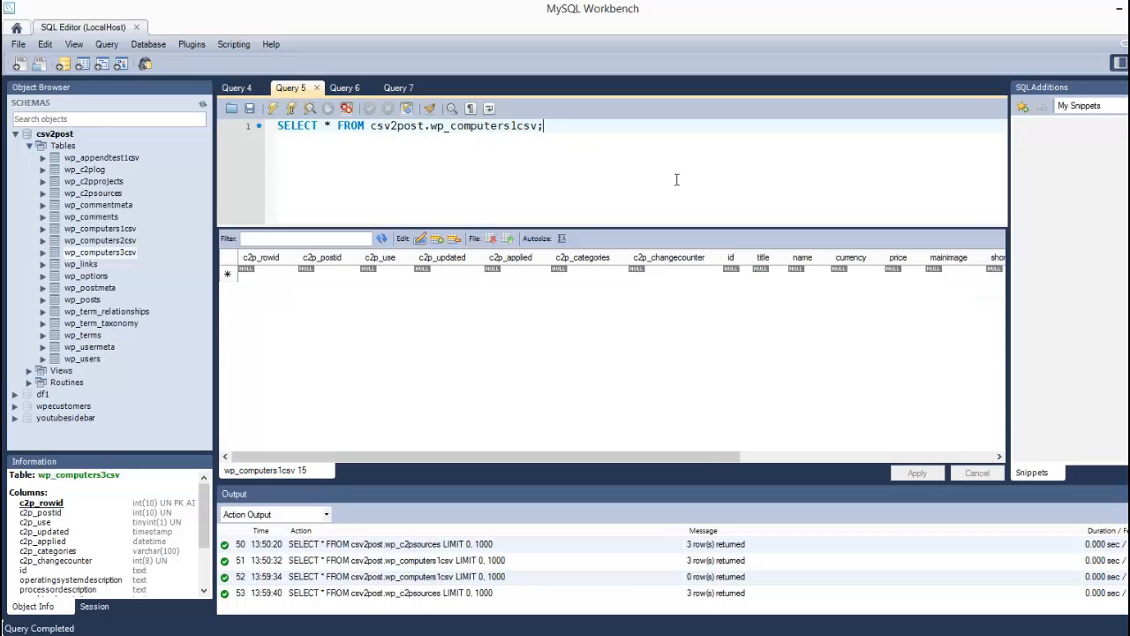
key("ctrl+Return")
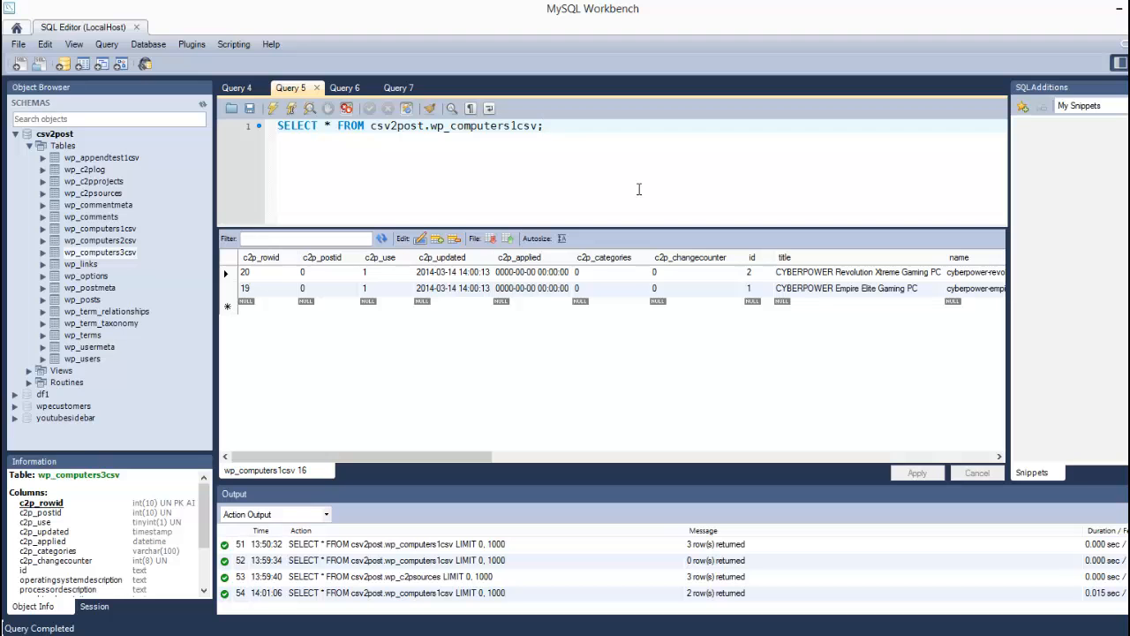
left_click_drag(336, 455, 542, 468)
left_click(542, 273)
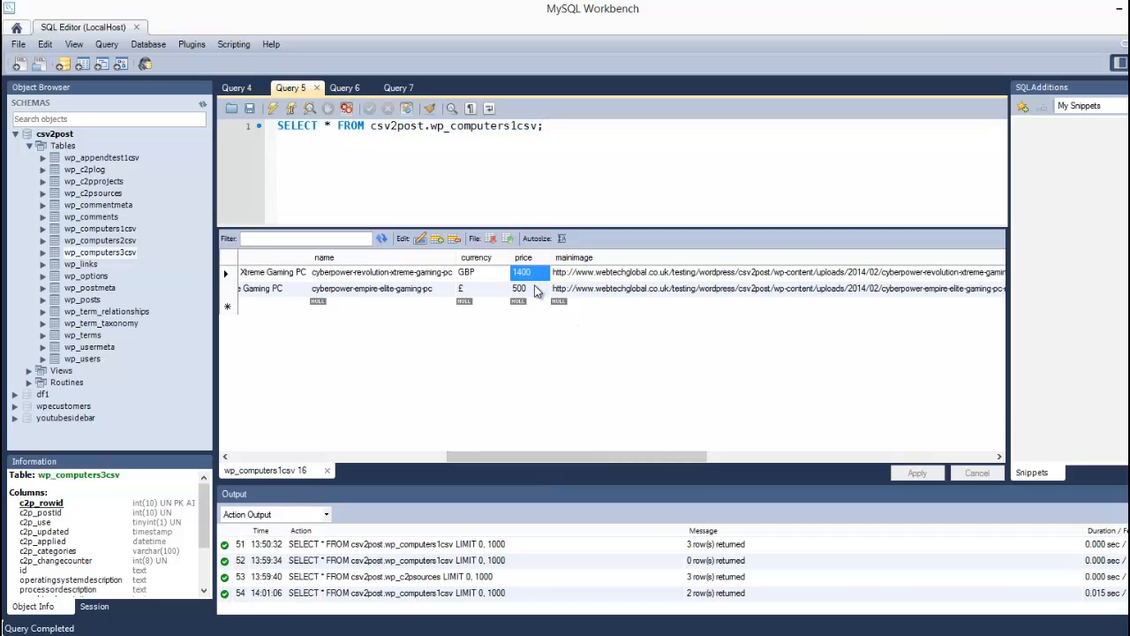
left_click(535, 288)
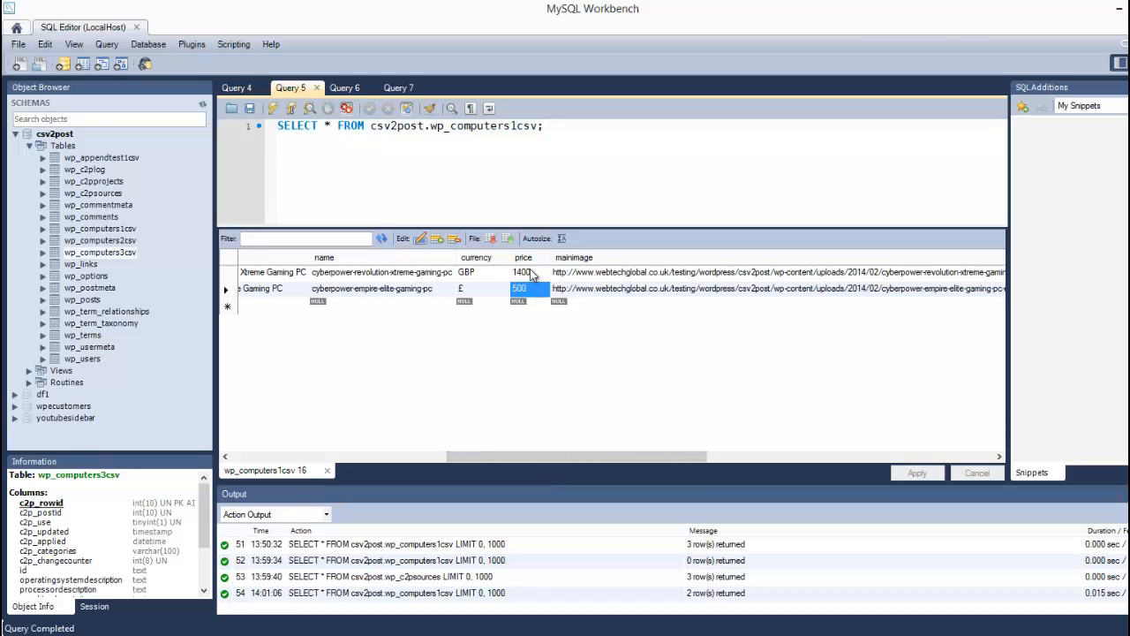
left_click_drag(499, 245, 565, 312)
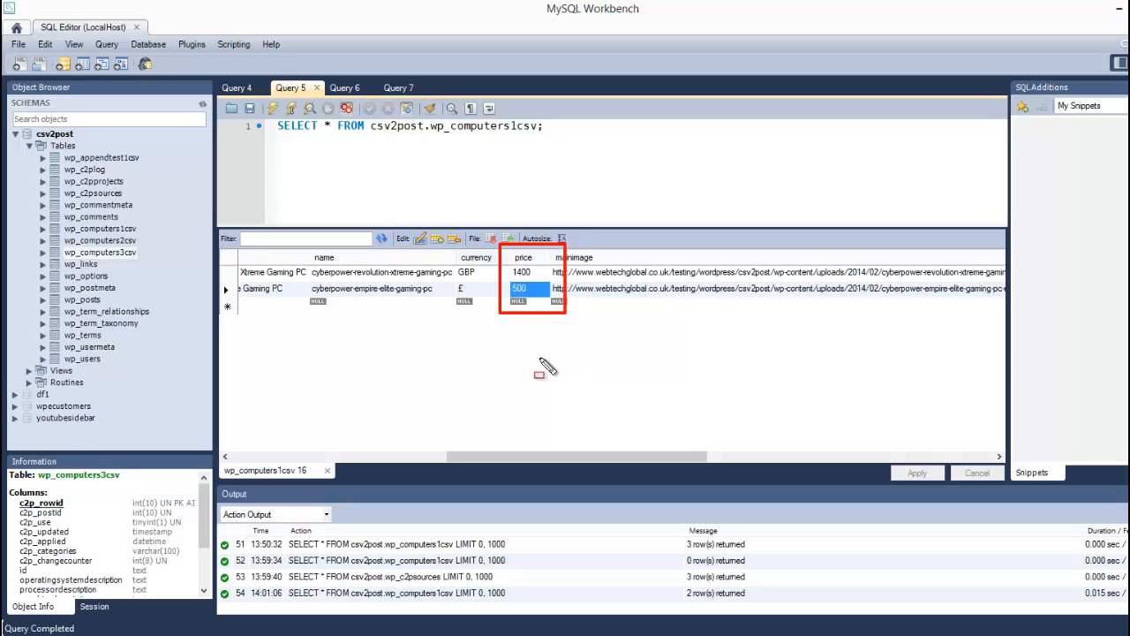
key("Escape")
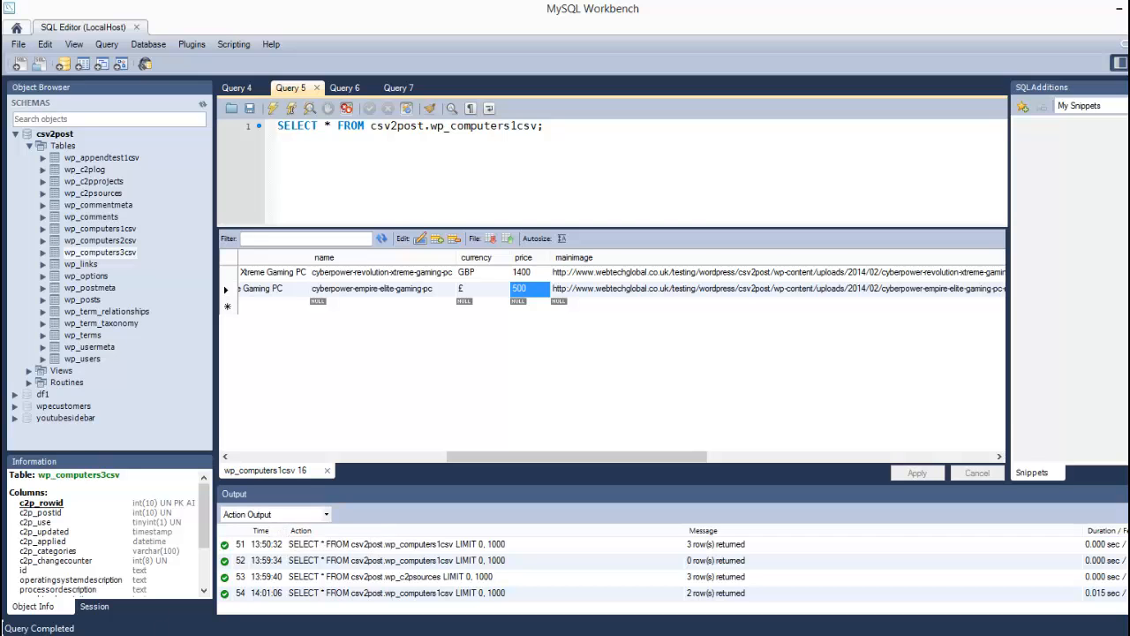
- Return to the CSV 2 POST Data Import page in the browser and look over the import notices and rules
mouse_move(139, 635)
left_click(308, 440)
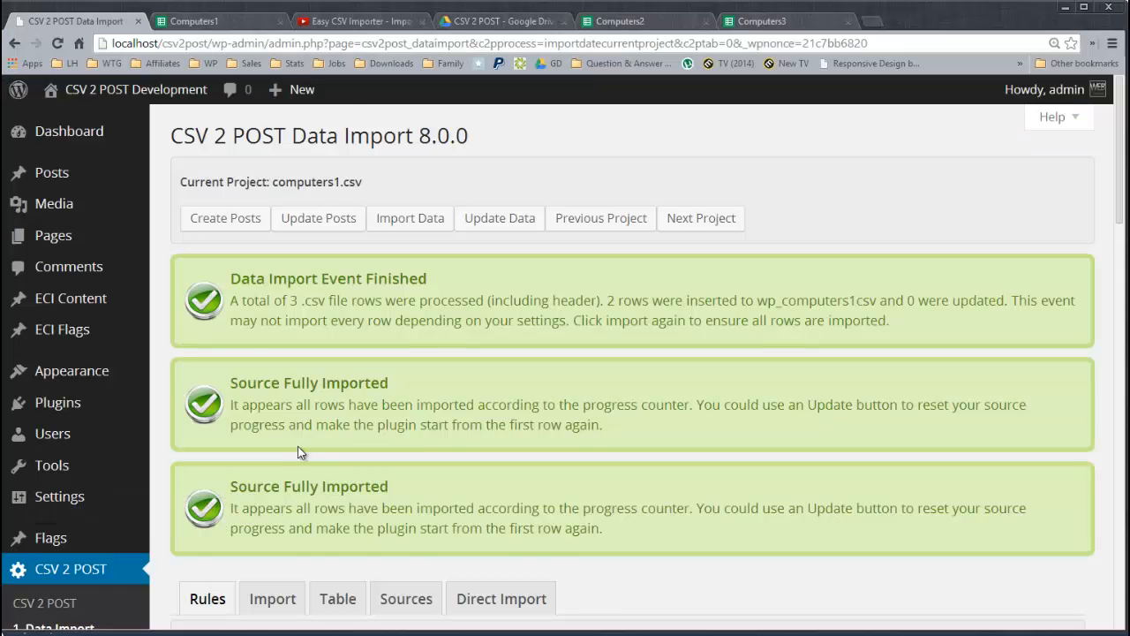
scroll(296, 446, "down", 3)
scroll(299, 446, "up", 2)
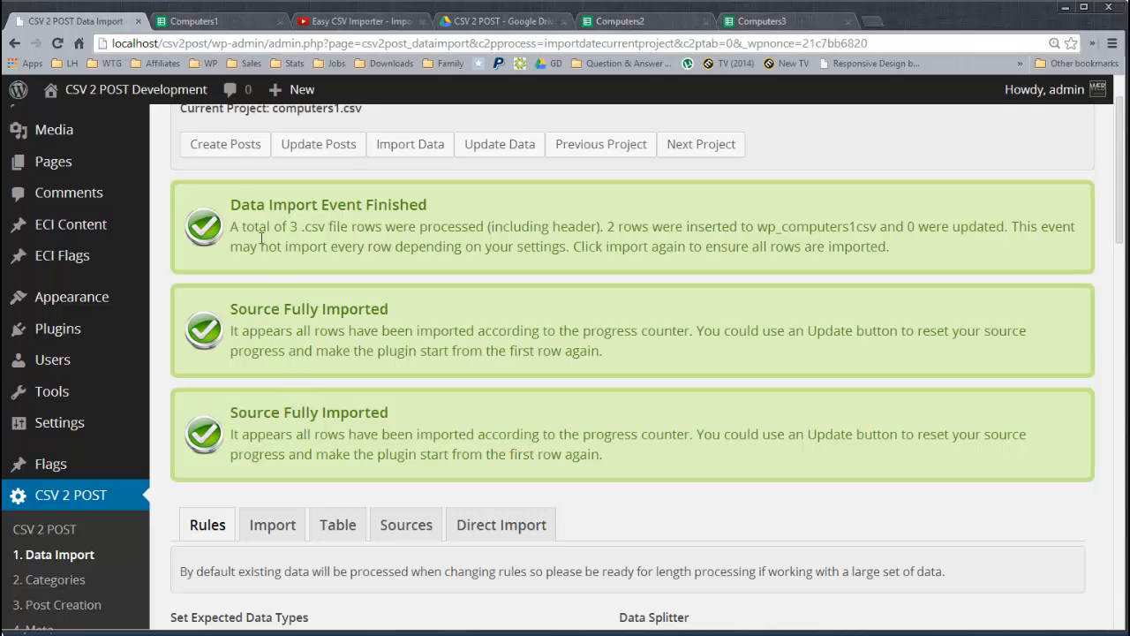
- Switch to the Computers1 spreadsheet and examine the price column, focusing on the prices of the first two computers
left_click(238, 25)
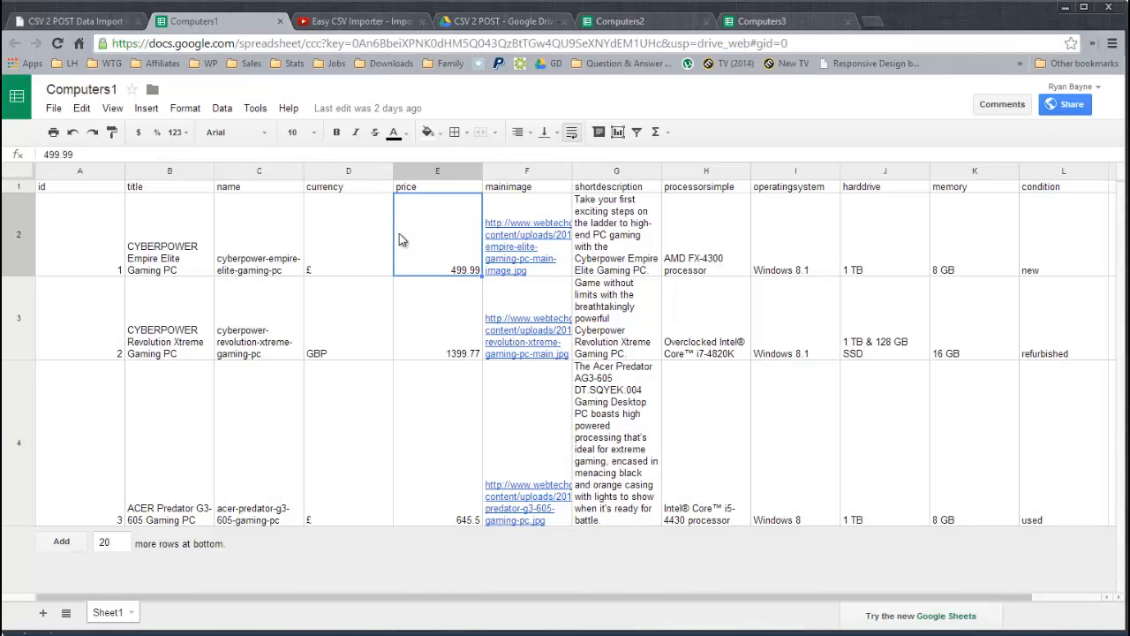
mouse_move(375, 170)
left_mouse_down()
mouse_move(403, 270)
mouse_move(491, 353)
left_mouse_up()
left_click_drag(498, 391, 508, 549)
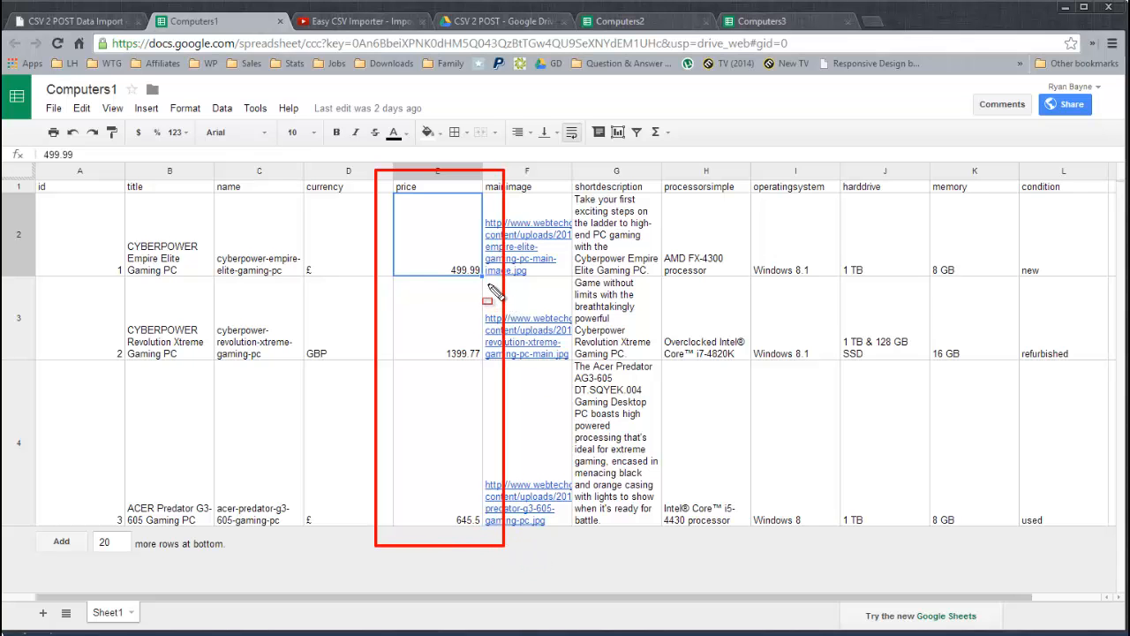
key("Escape")
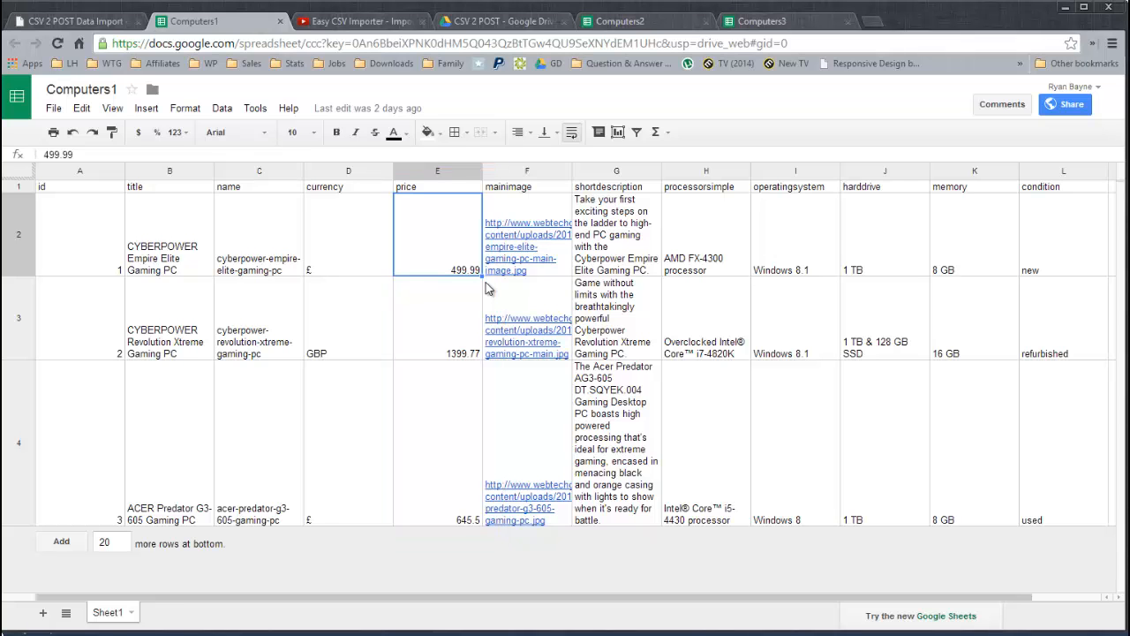
left_click_drag(381, 185, 498, 288)
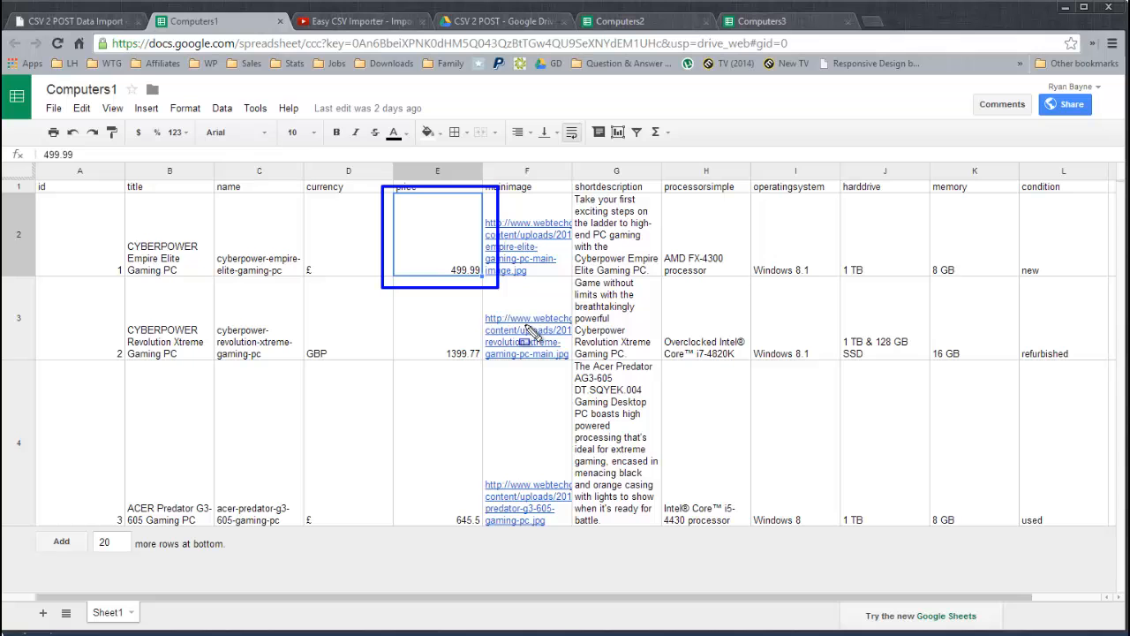
key("Escape")
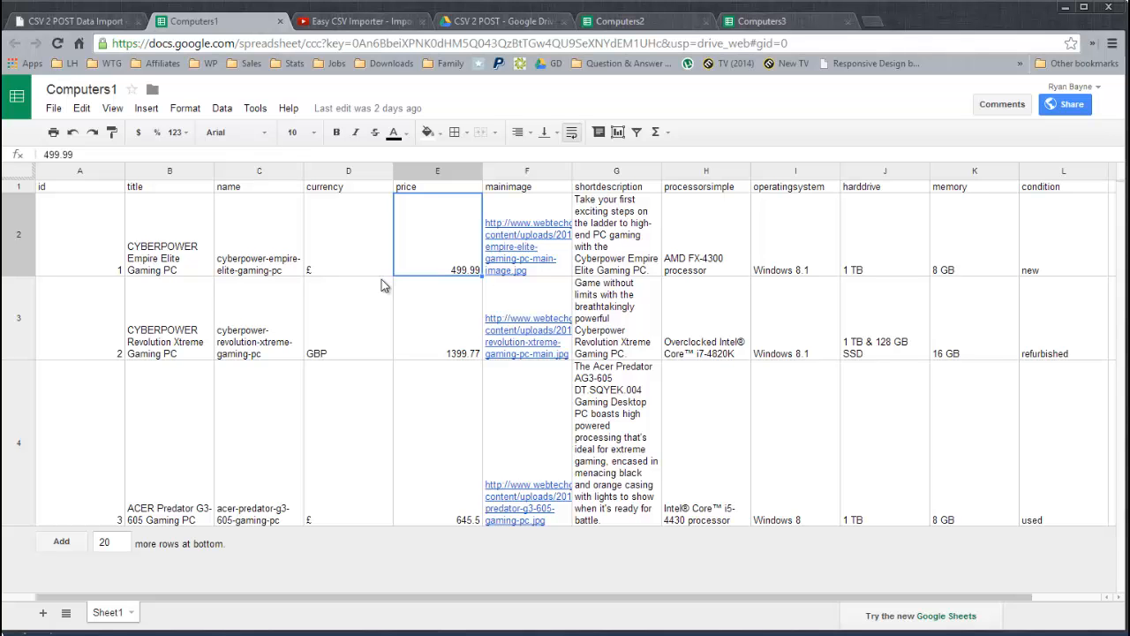
key("ctrl+shift+d")
left_click_drag(383, 273, 502, 376)
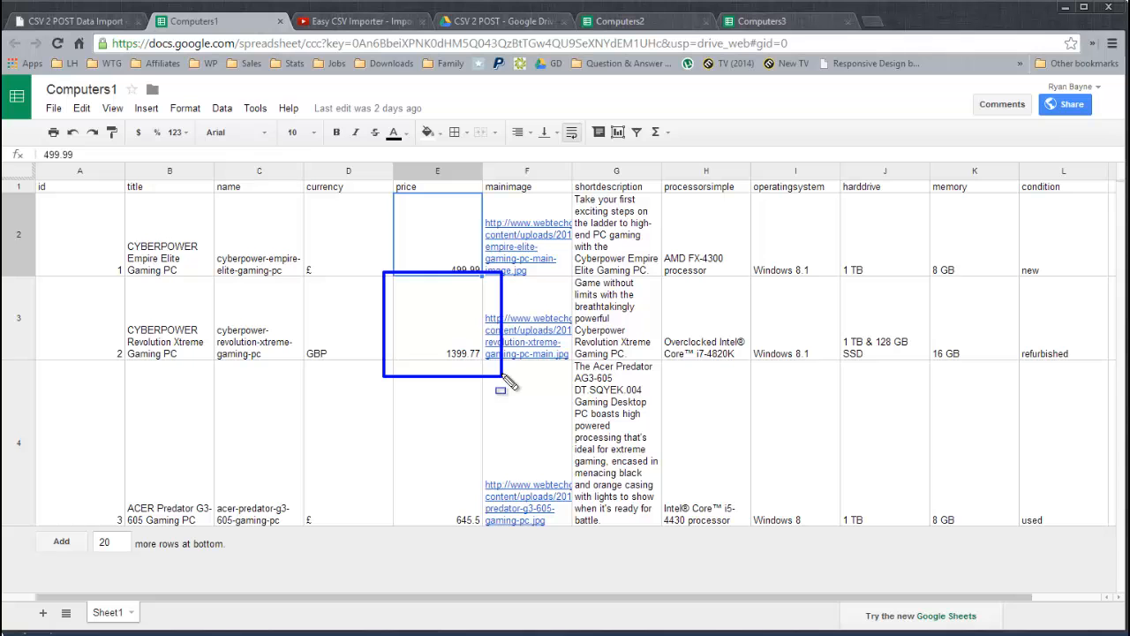
left_click_drag(507, 382, 457, 366)
left_click_drag(454, 366, 450, 350)
- Add a £ sign in front of the CYBERPOWER Revolution Xtreme price so the cell reads £1399.77
double_click(448, 342)
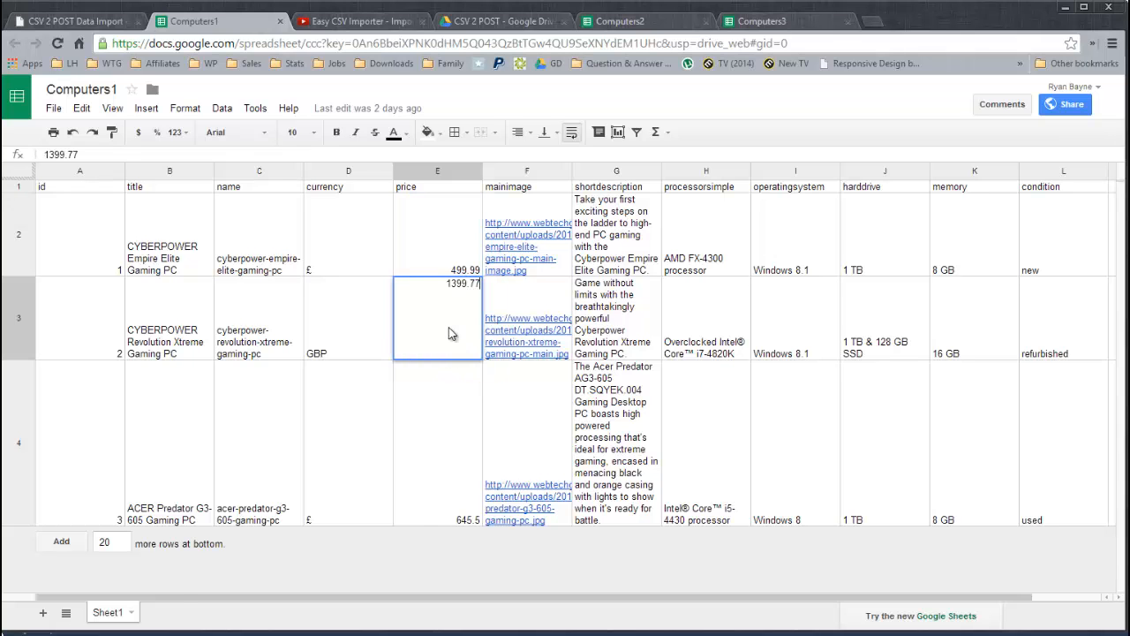
key("Home")
type("£")
key("Return")
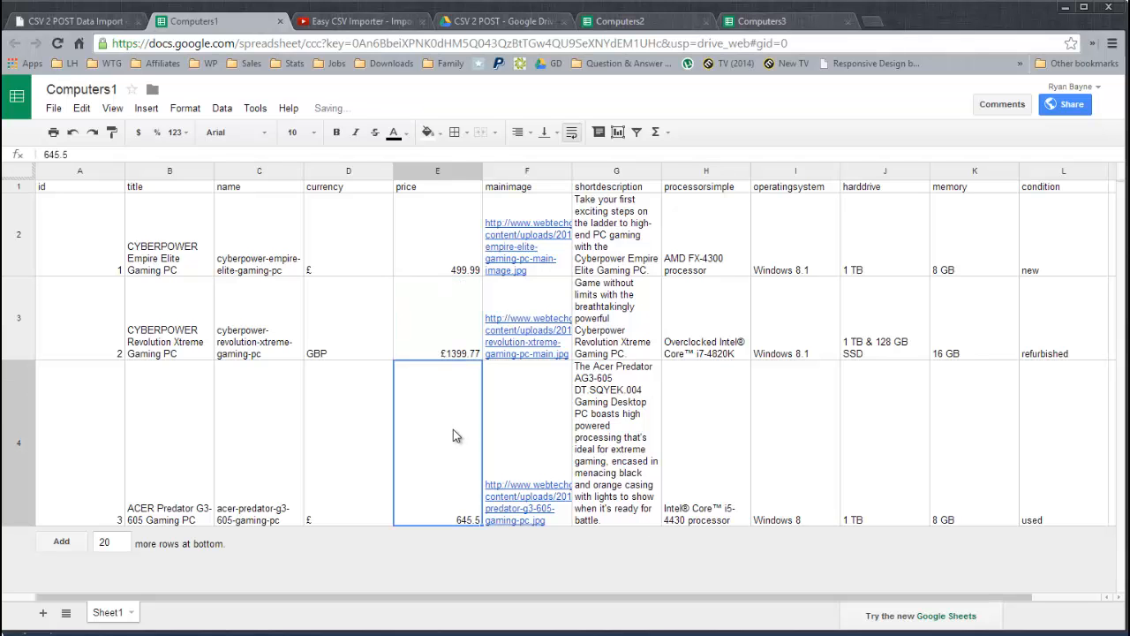